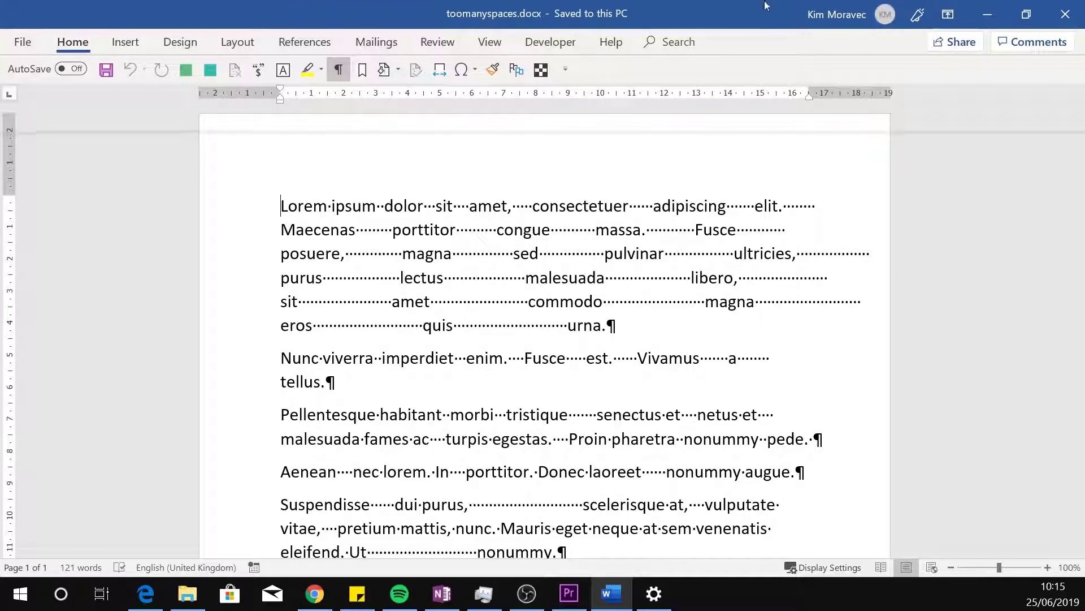
Open Find and Replace with two spaces in Find what and one space in Replace with.
click(70, 41)
click(933, 81)
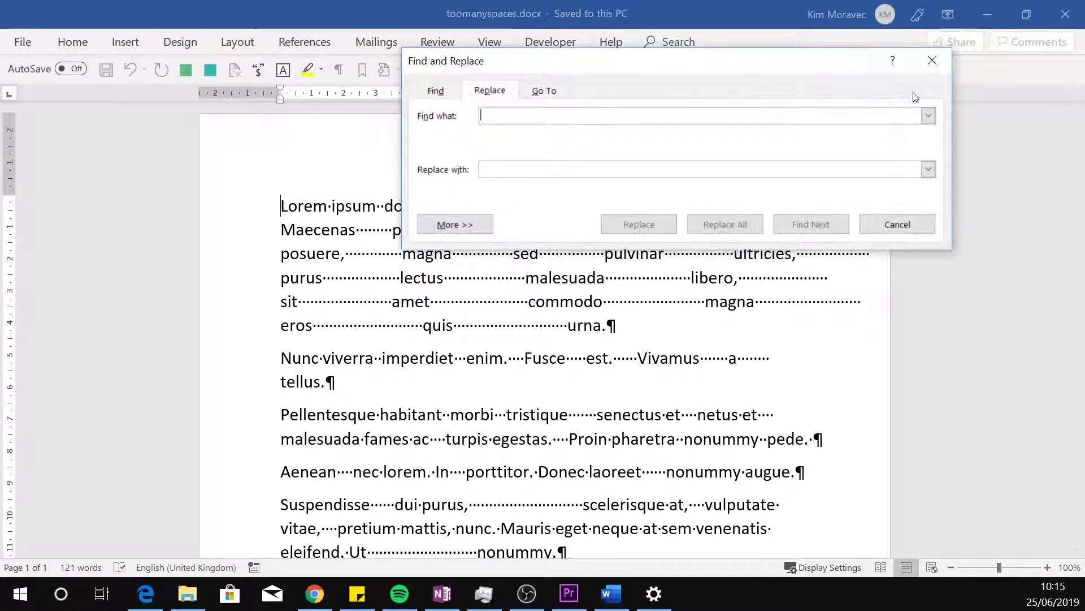
click(493, 168)
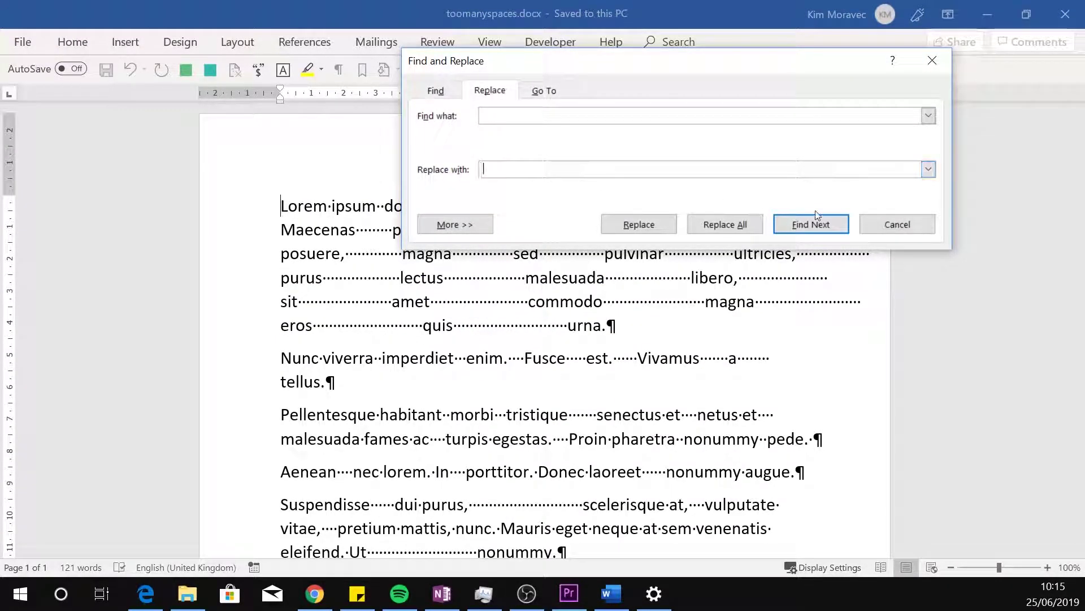
drag(756, 64, 864, 203)
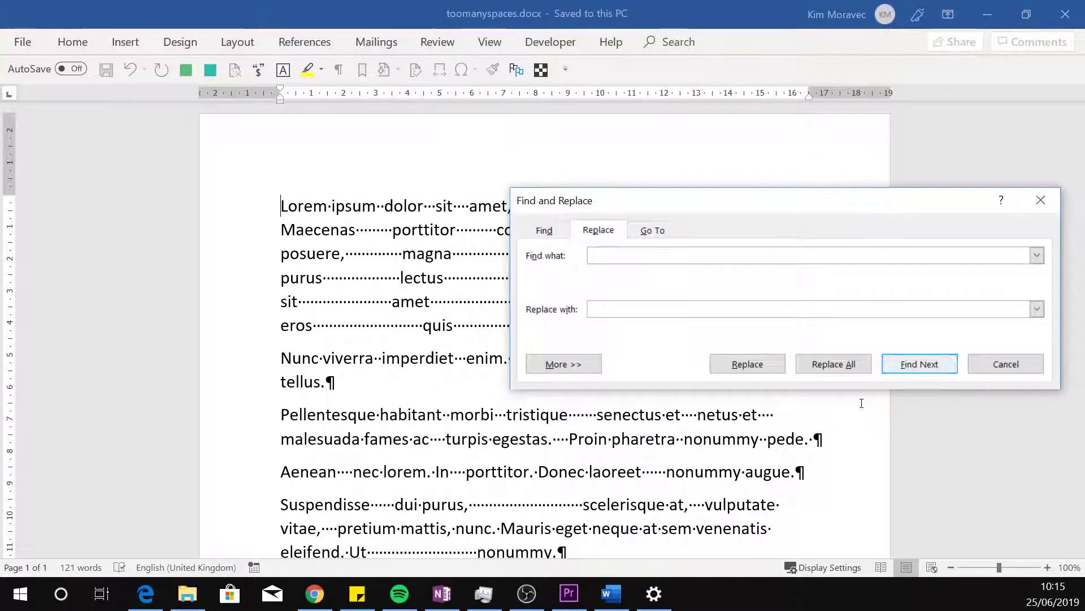
Replace the double spaces after ipsum, dolor and sit, then Replace All (287 replacements) and close.
click(920, 364)
click(747, 365)
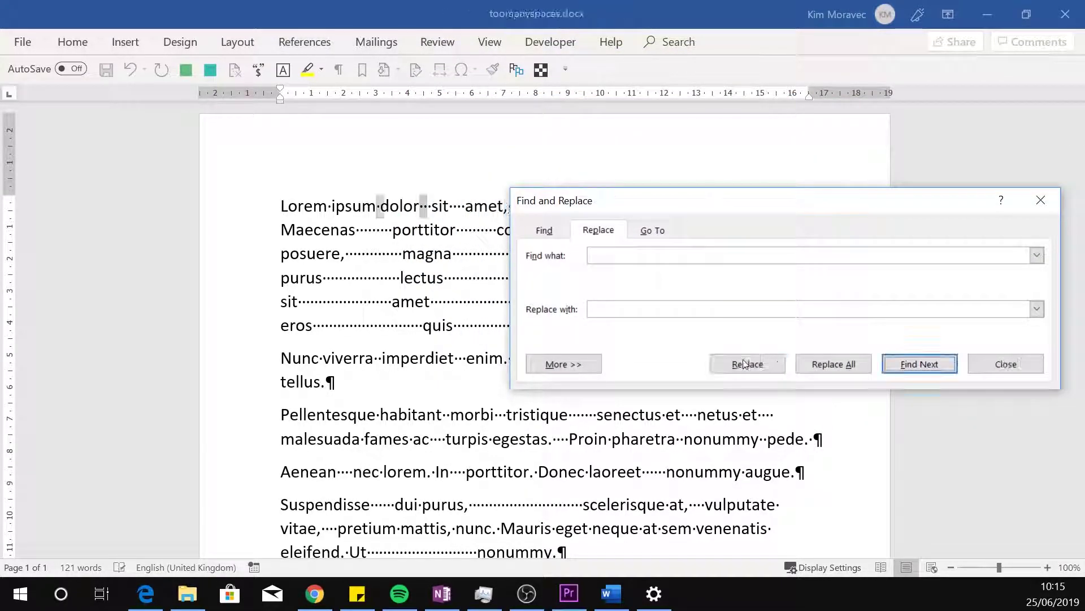
click(747, 364)
click(745, 364)
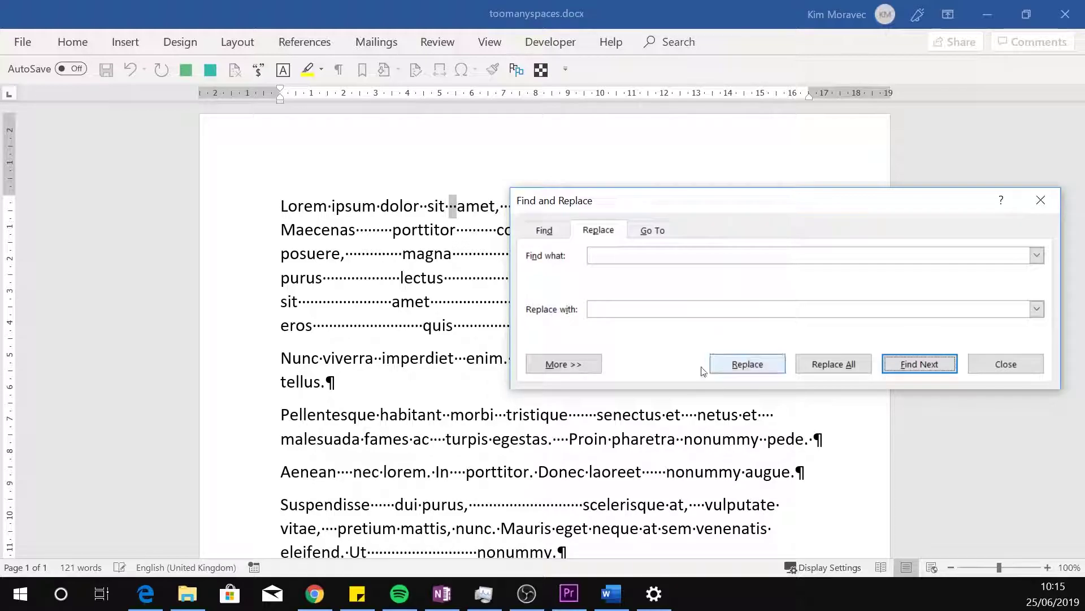
click(843, 363)
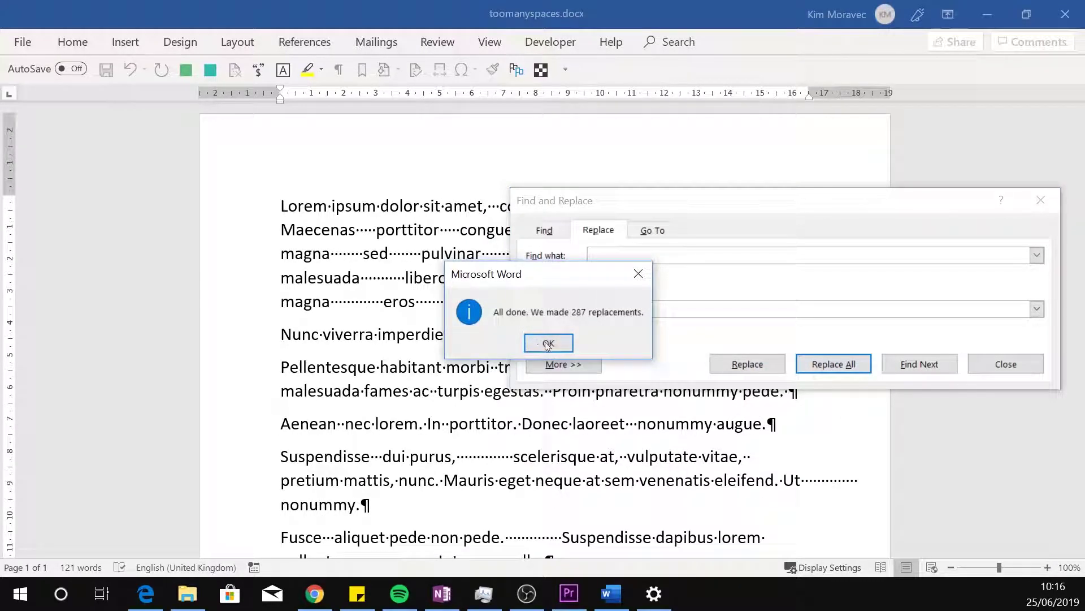
click(546, 343)
click(1042, 202)
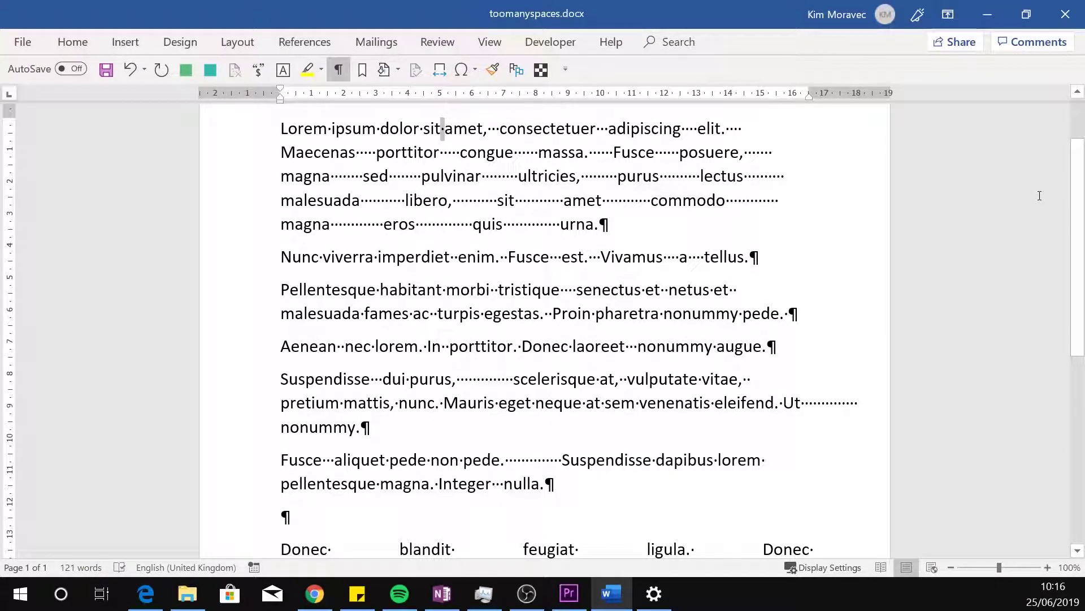
Inspect the space run between eros and quis, then undo the Replace All to restore original spacing.
drag(423, 228, 475, 224)
click(550, 286)
scroll(554, 287, up, 2)
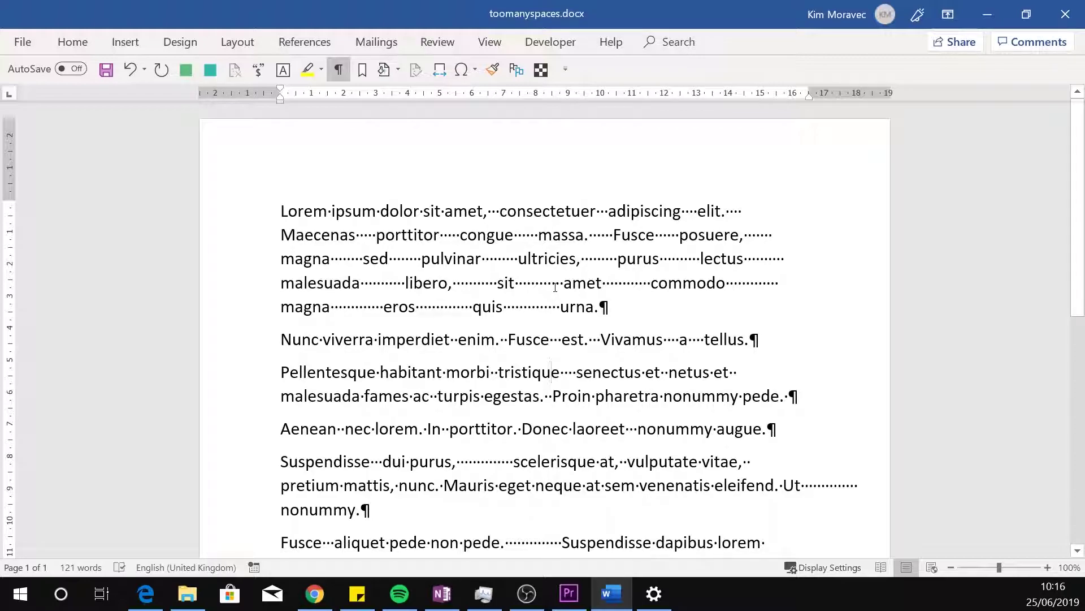
key(ctrl+z)
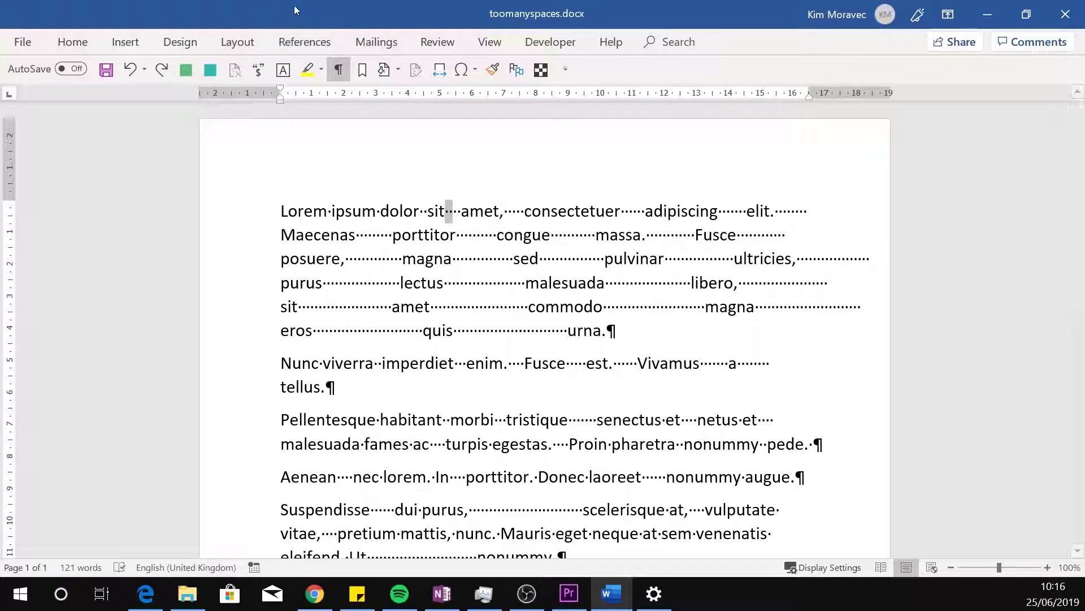
click(73, 42)
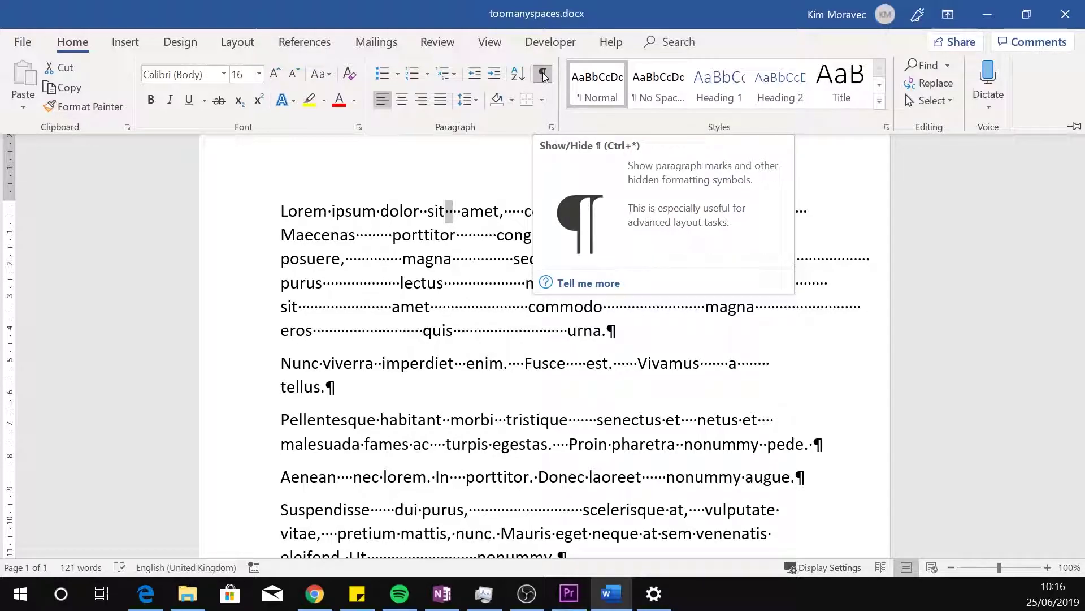
click(543, 75)
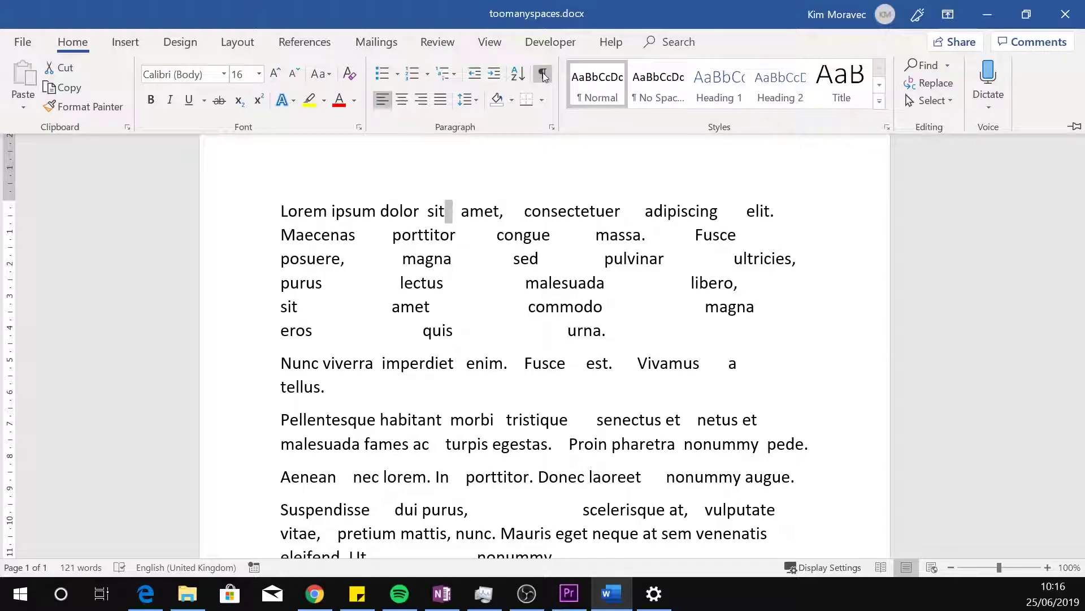
click(543, 75)
click(543, 75)
click(542, 75)
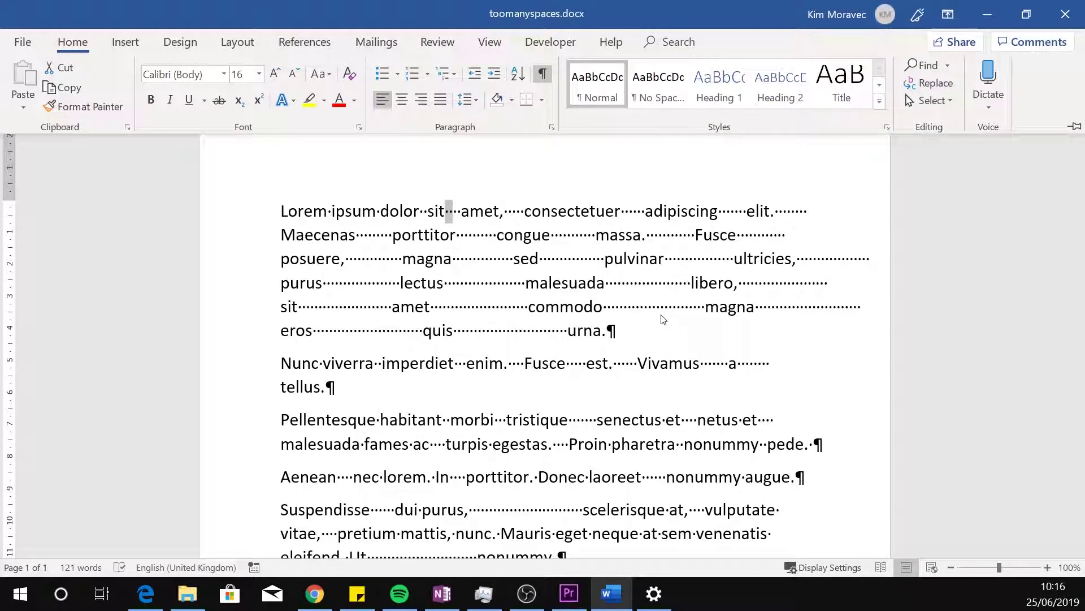
Collapse the ribbon and insert a hyphen after euismod in the long run-together word.
scroll(667, 308, down, 6)
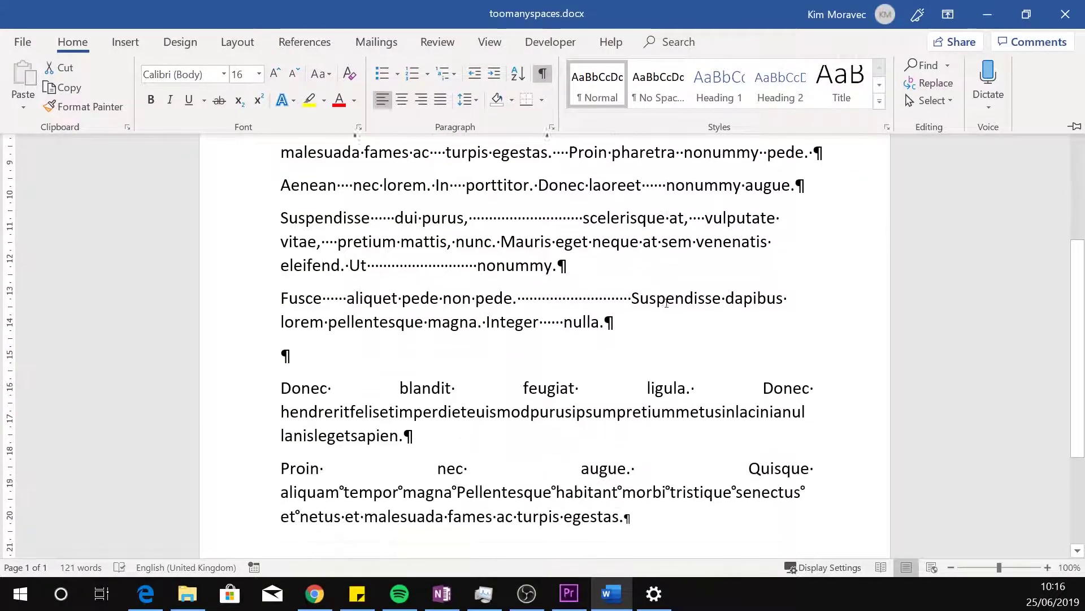
key(ctrl+F1)
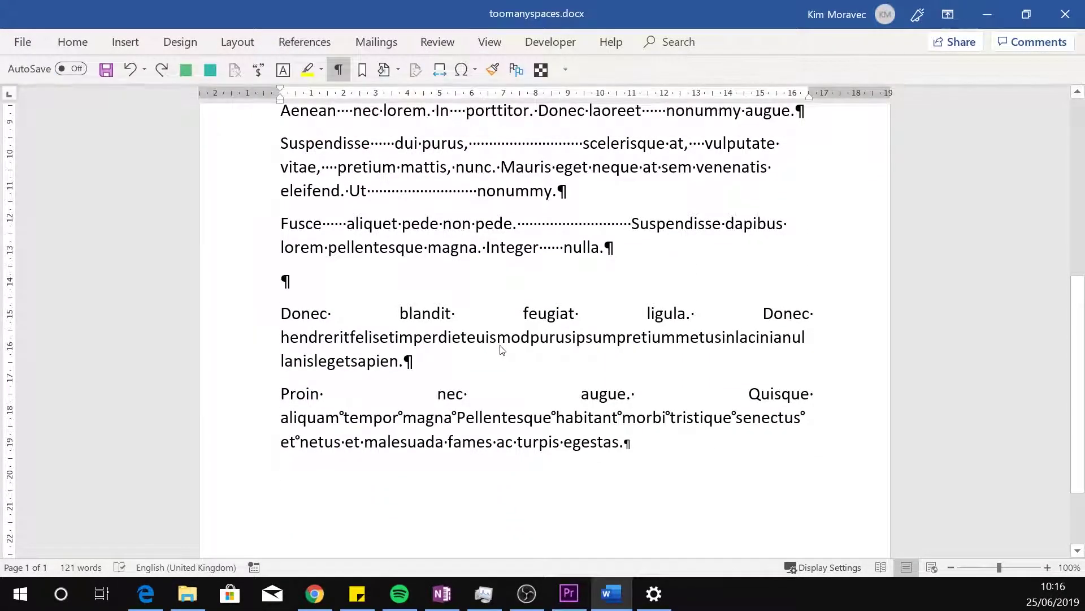
click(531, 338)
text(-)
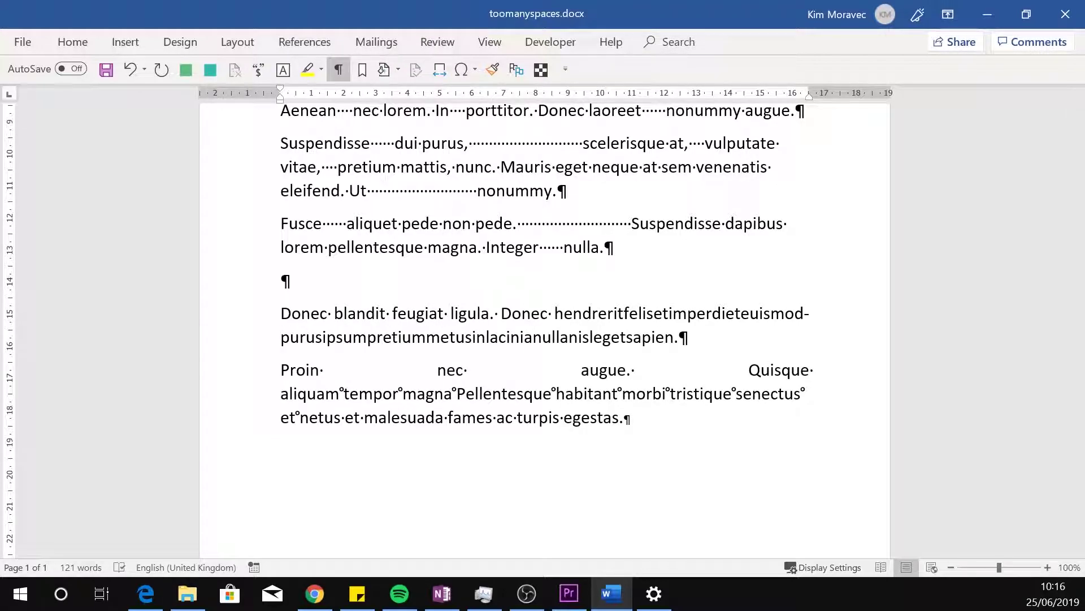
Replace the non-breaking spaces after Pellentesque and morbi with ordinary spaces.
drag(550, 394, 557, 396)
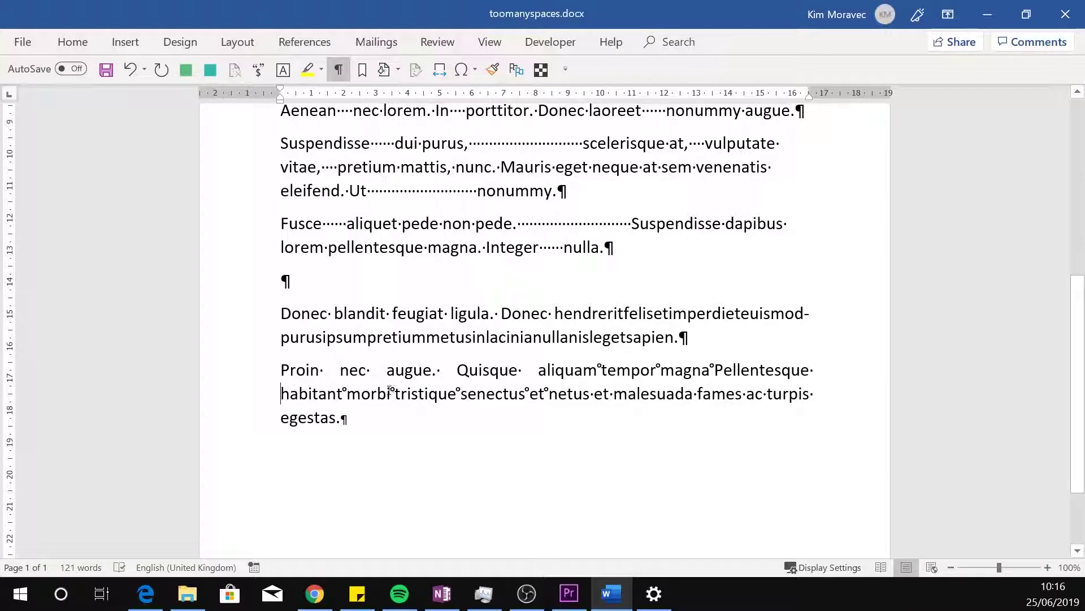
drag(391, 394, 397, 395)
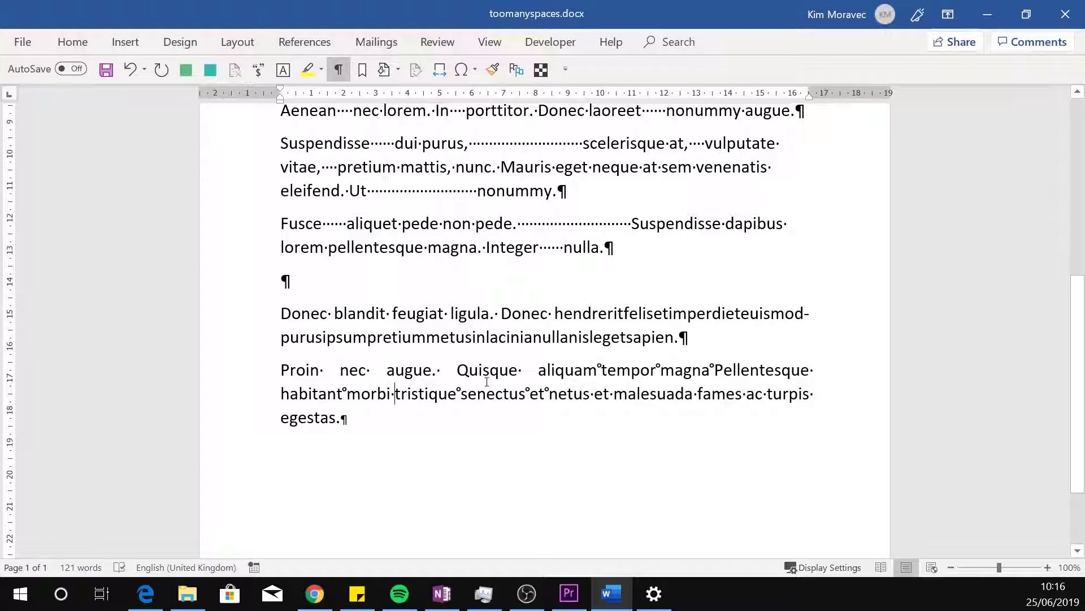
scroll(486, 382, up, 6)
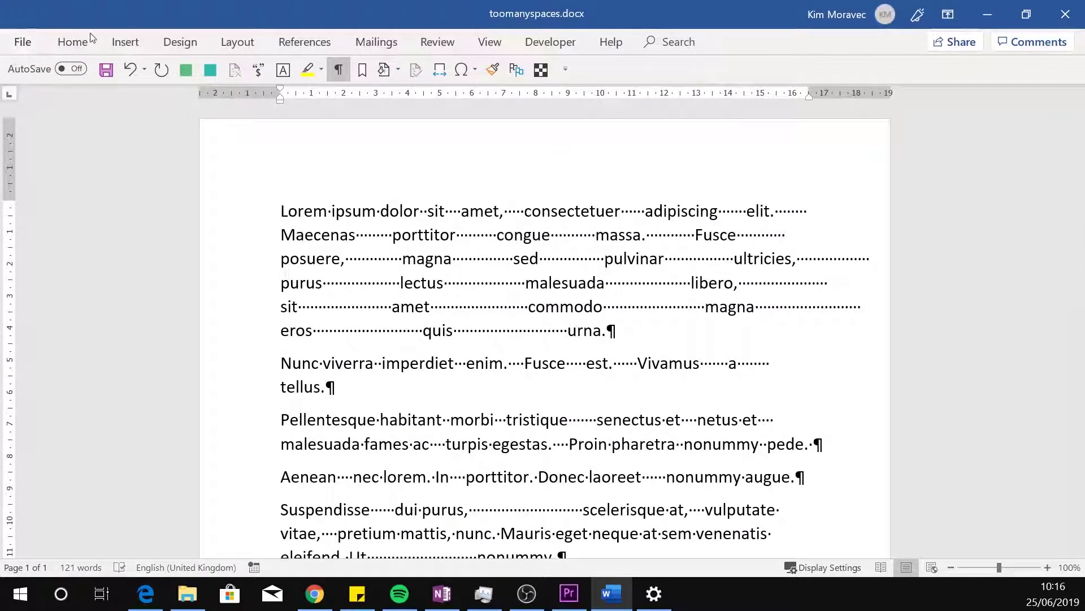
Open Find and Replace, expand the More options and turn on Use wildcards.
click(76, 42)
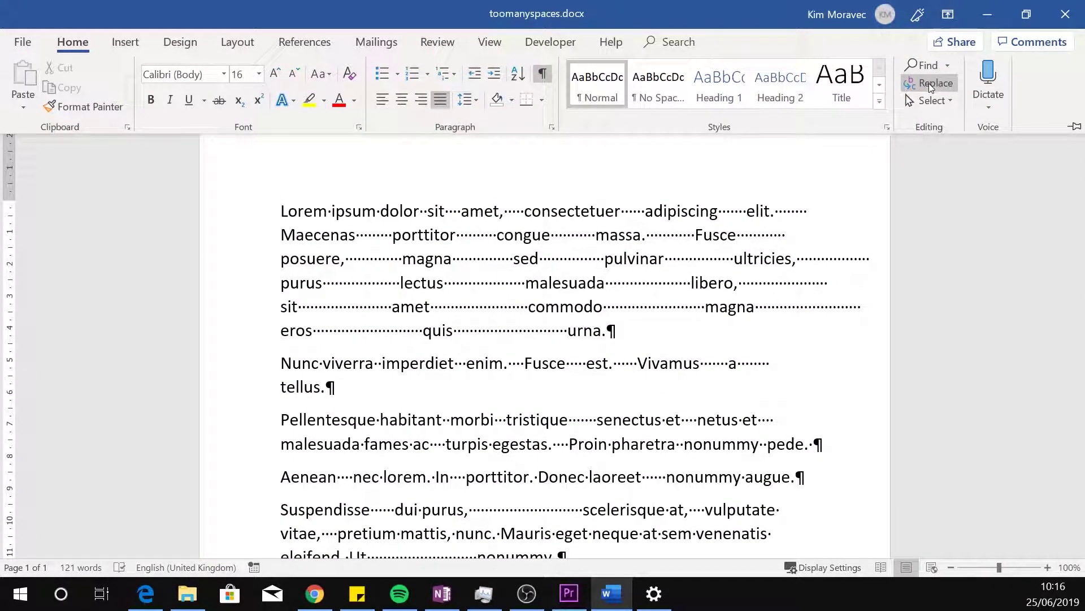
click(928, 83)
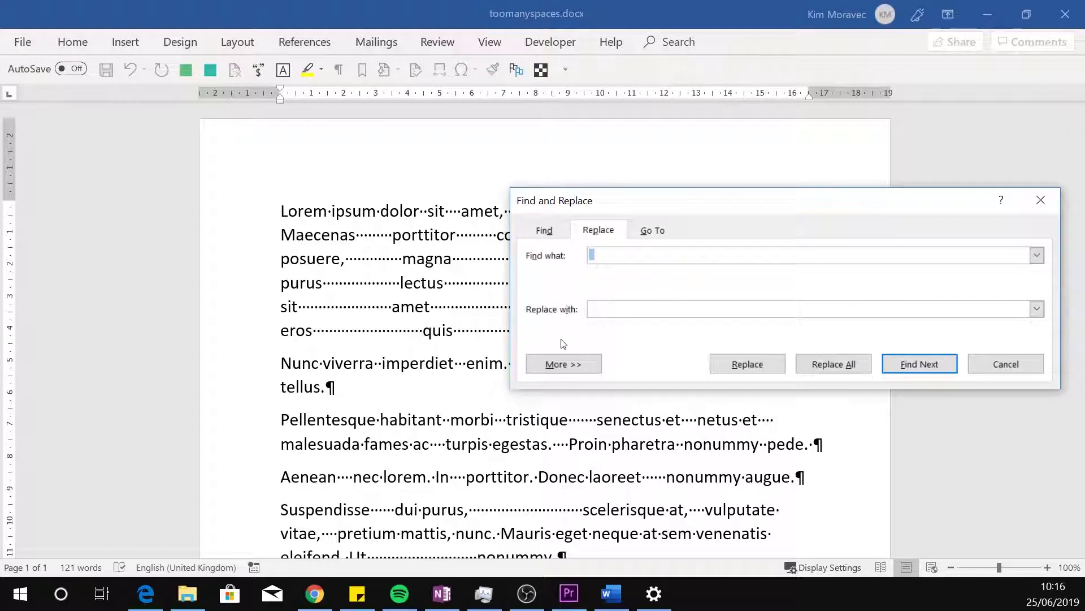
click(540, 365)
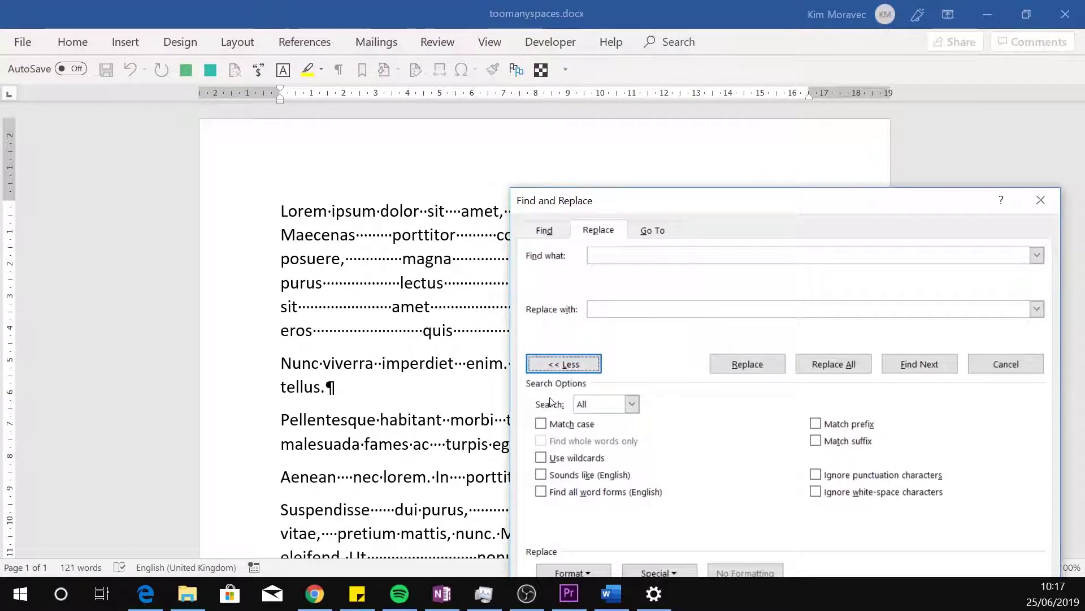
click(541, 457)
Search ' {2,}' replaced by one space, collapsing the runs after dolor, sit and amet.
click(603, 256)
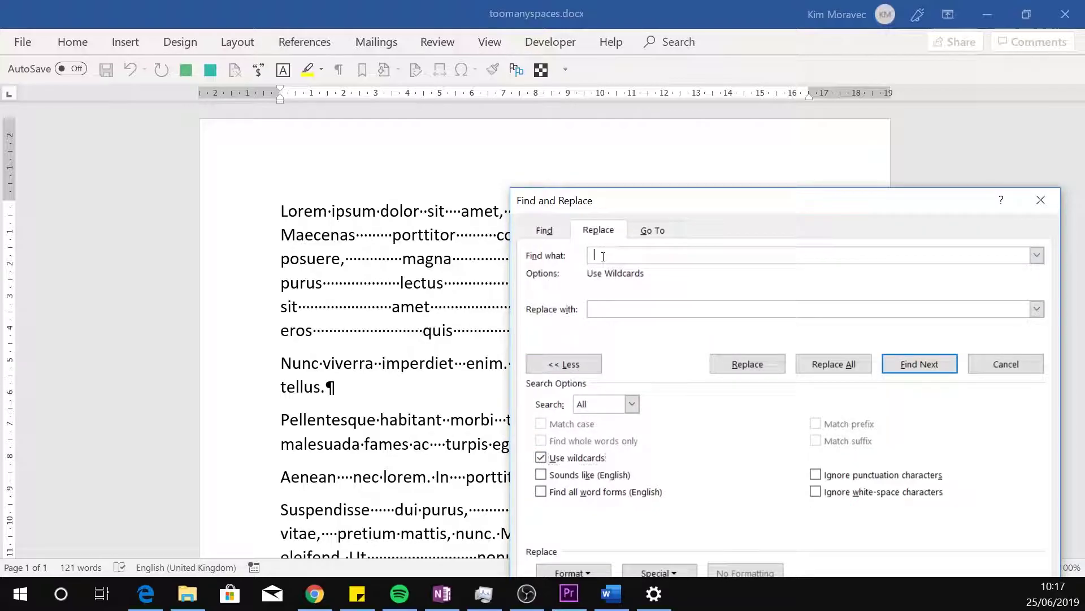
key(BackSpace)
key(Return)
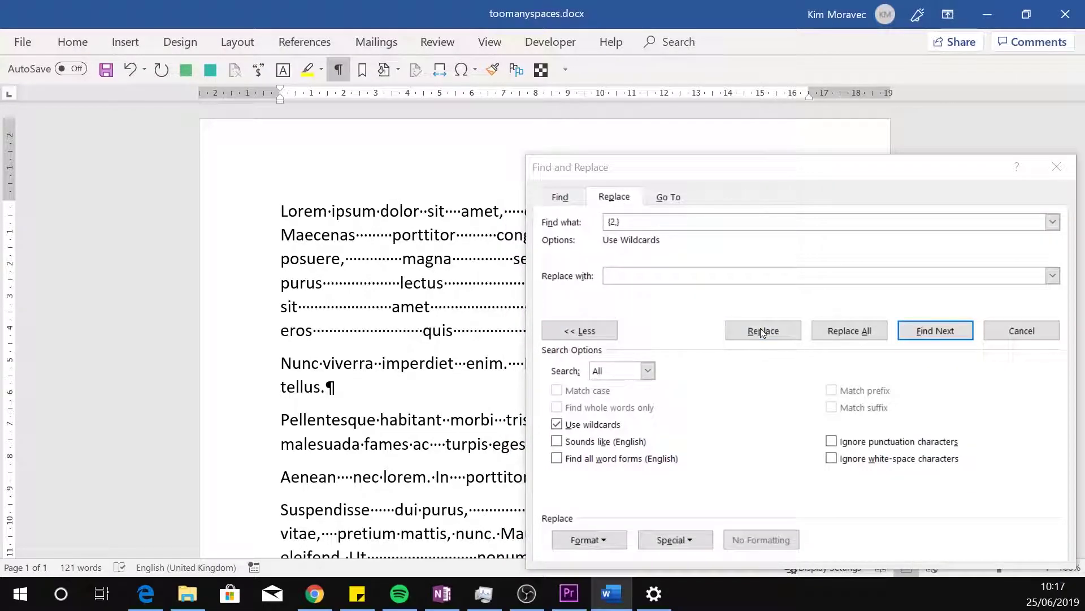
click(761, 330)
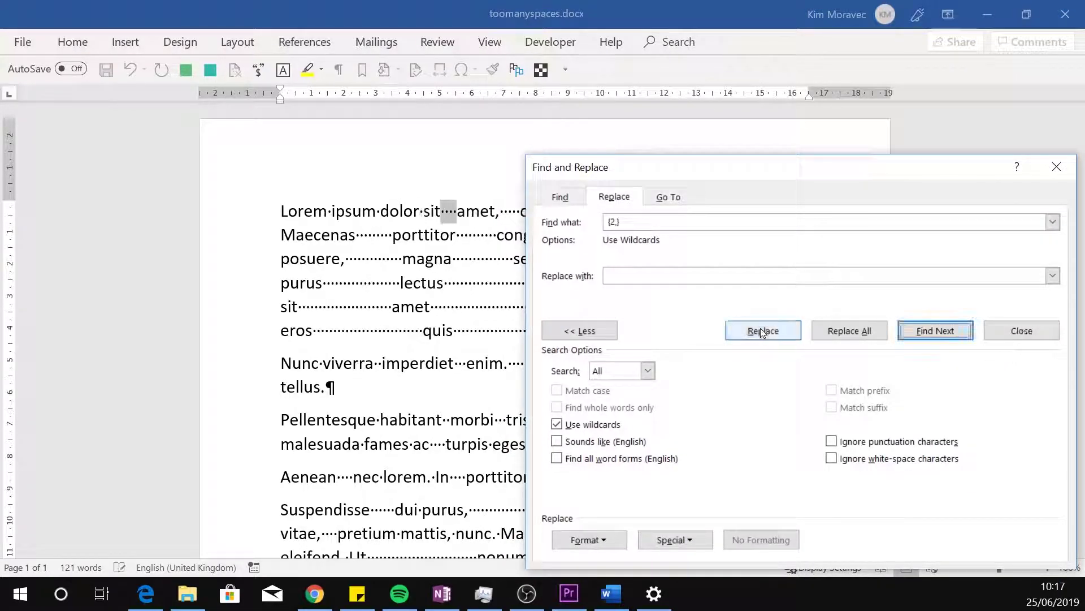
click(761, 330)
click(761, 330)
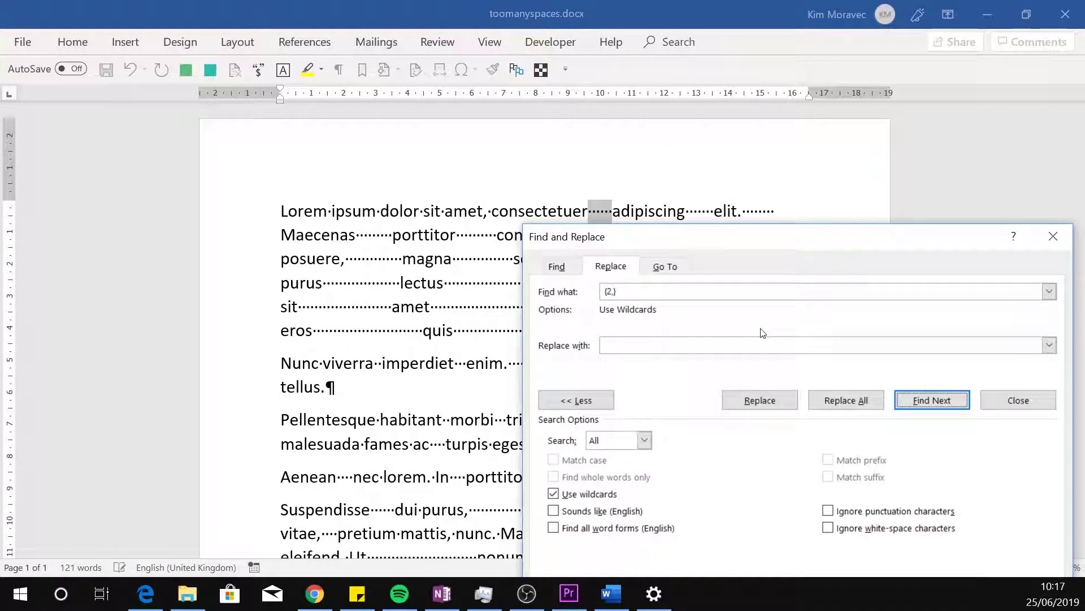
Collapse the run after consectetuer, then Replace All for 49 replacements and close the dialog.
click(769, 408)
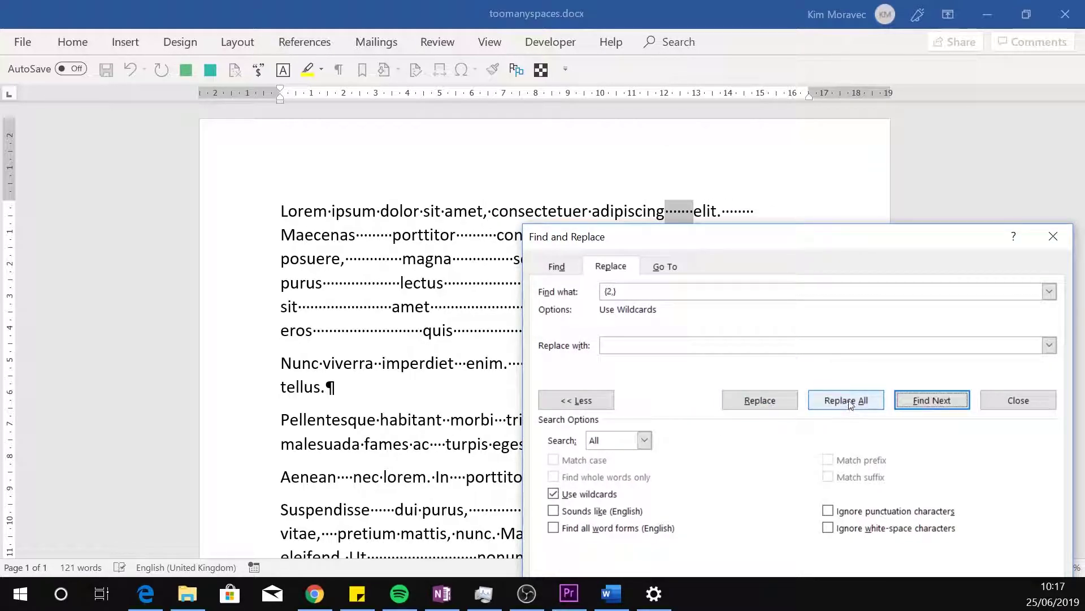
click(849, 403)
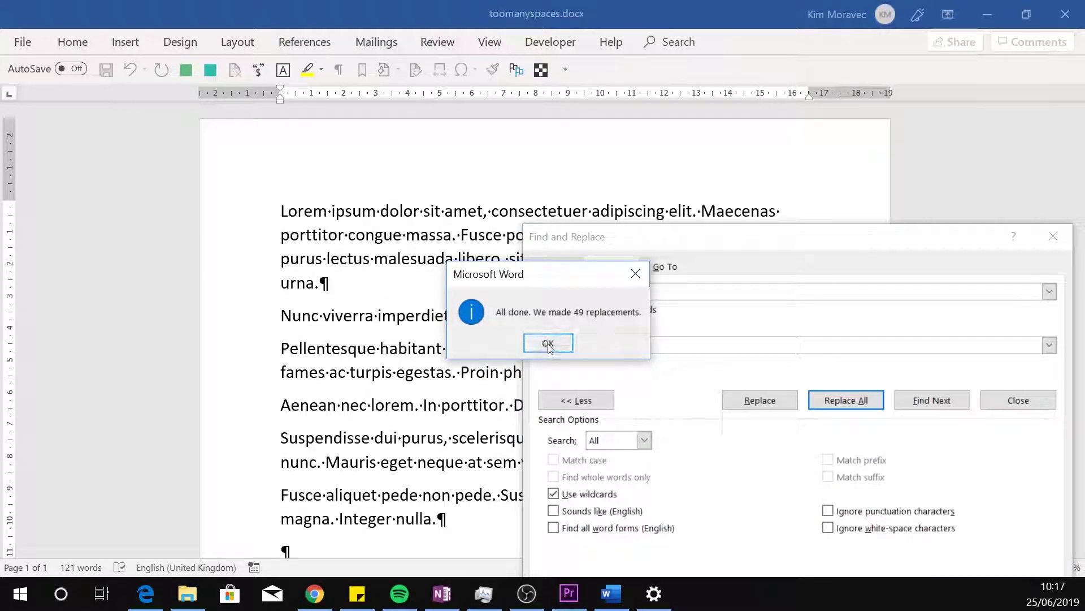
click(548, 343)
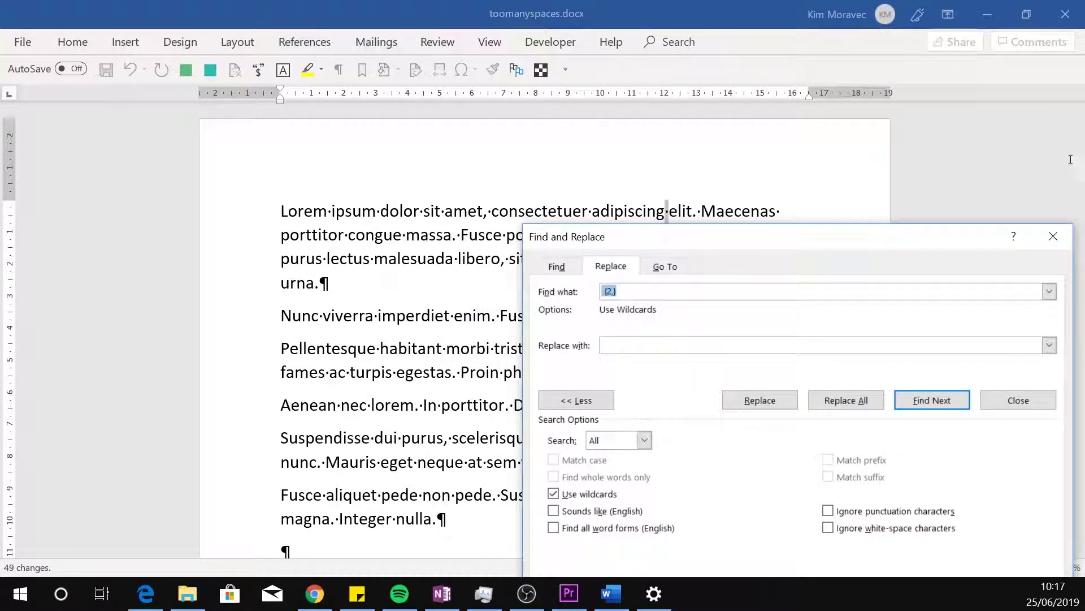
click(1053, 236)
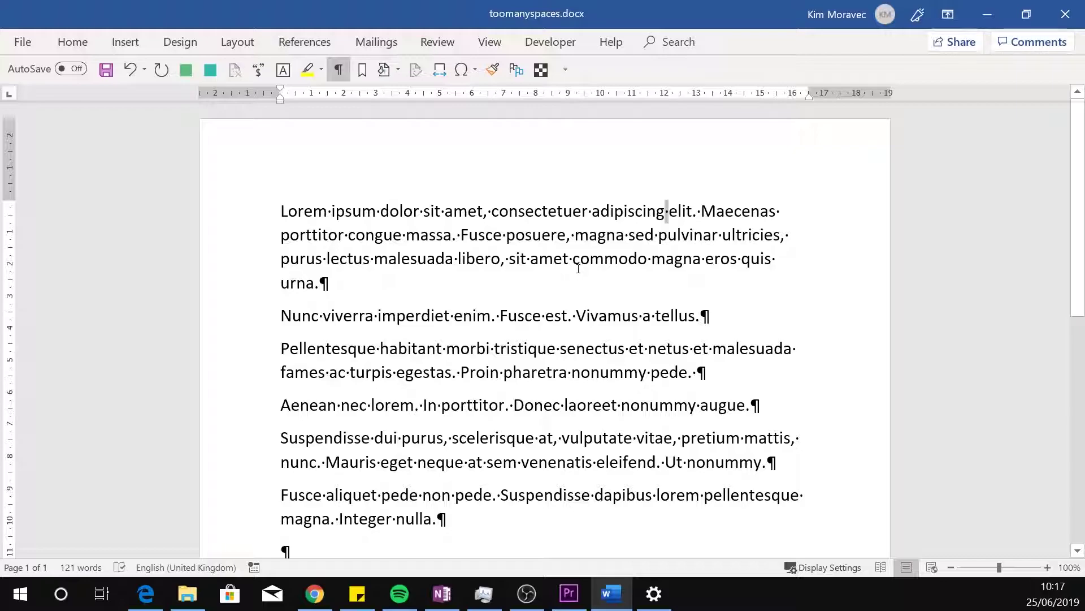
scroll(579, 268, down, 4)
scroll(578, 269, up, 3)
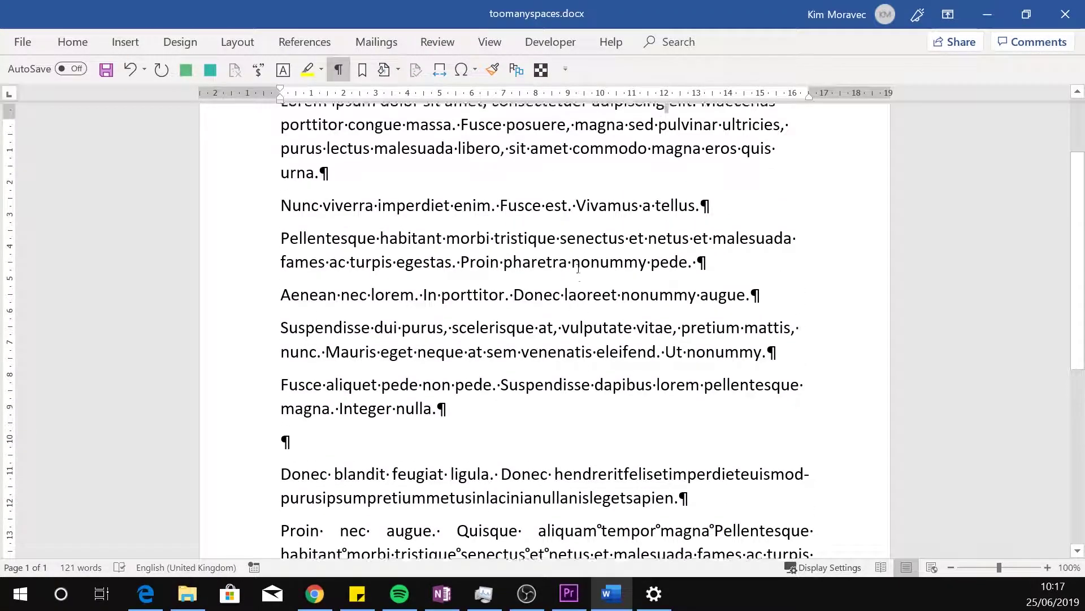
scroll(578, 268, up, 1)
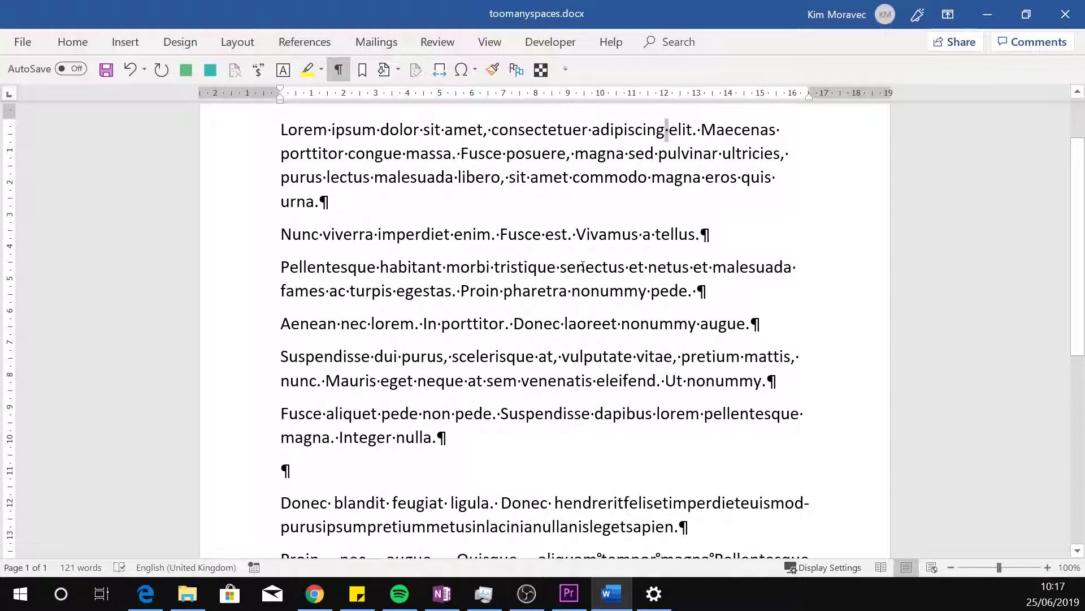
Undo the wildcard replacements with Ctrl+Z and reopen Find and Replace with Ctrl+H.
key(ctrl+z)
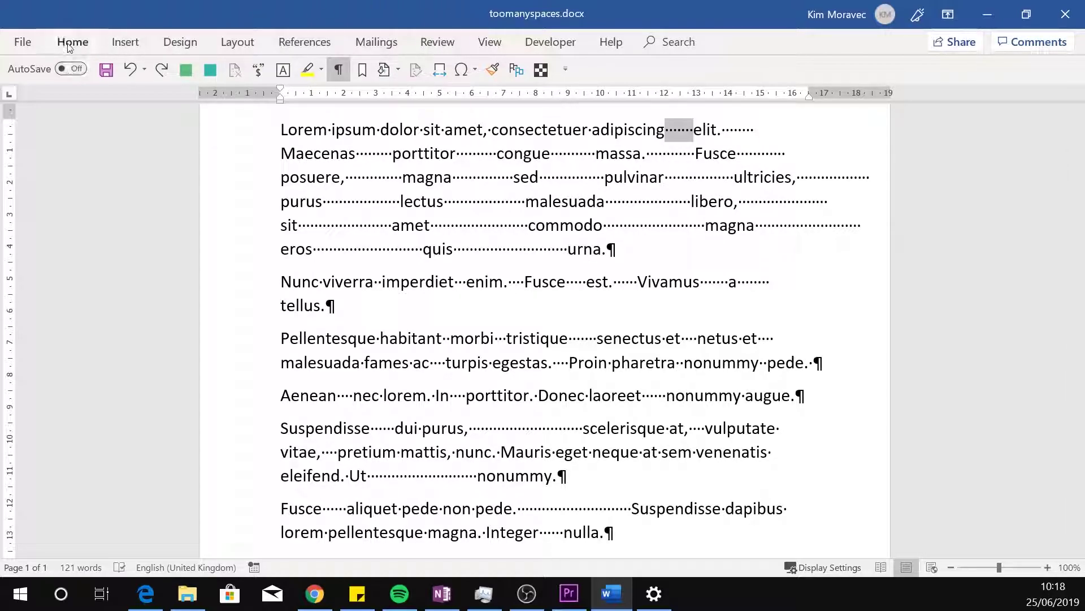
key(ctrl+h)
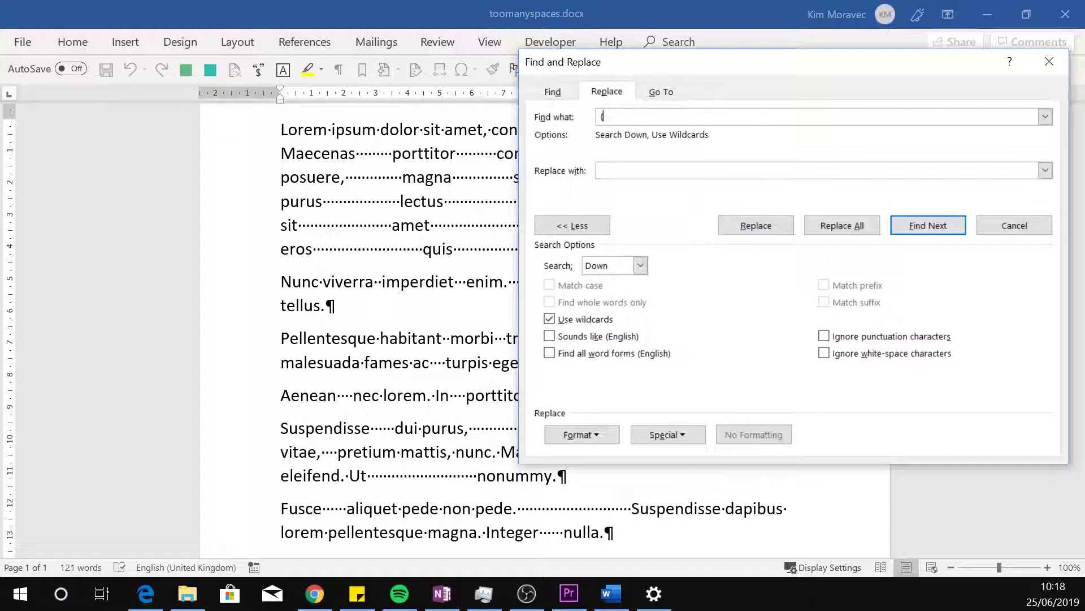
Search for ' {5}' and step through the first five-space runs, then return to Replace.
text({5})
click(556, 91)
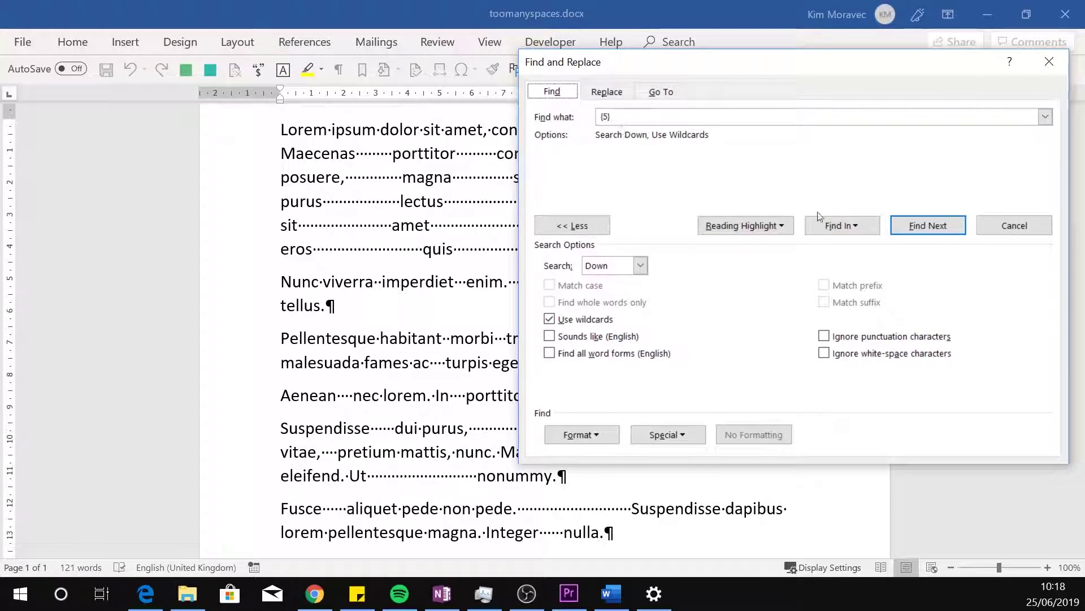
click(934, 226)
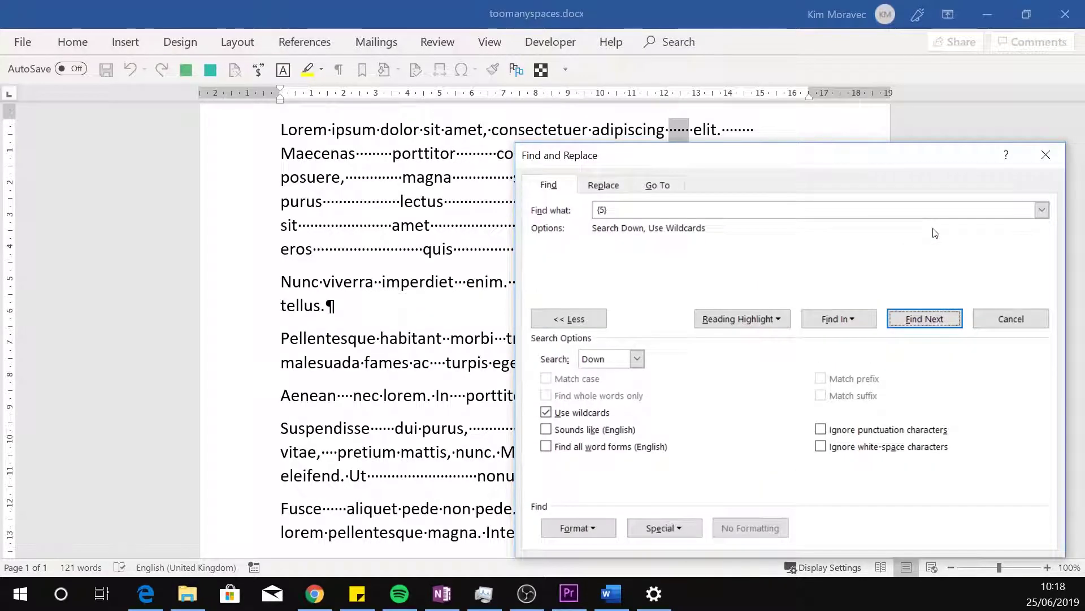
click(922, 322)
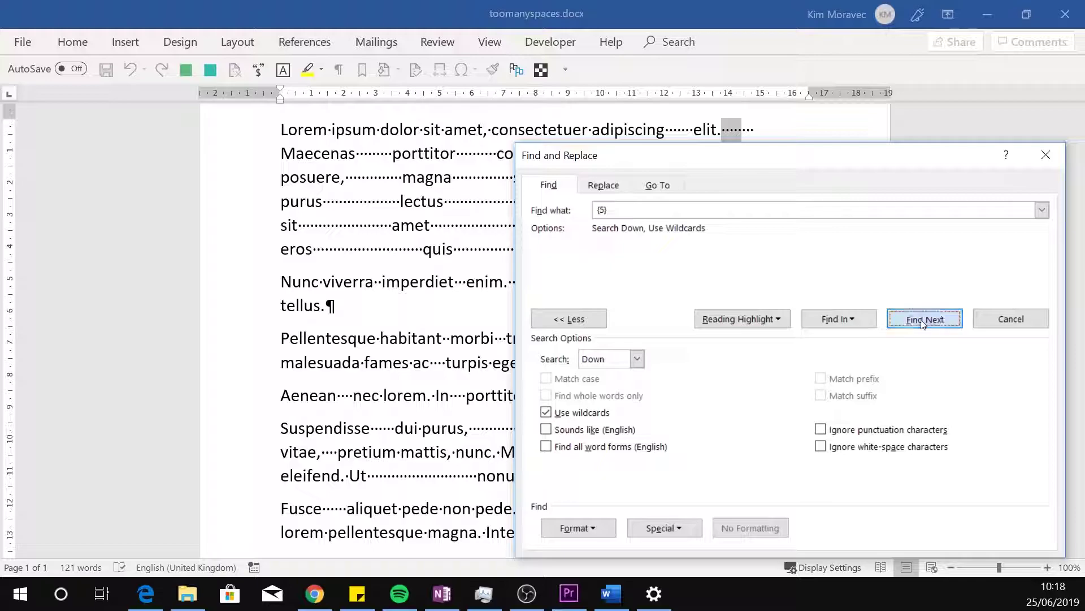
click(922, 320)
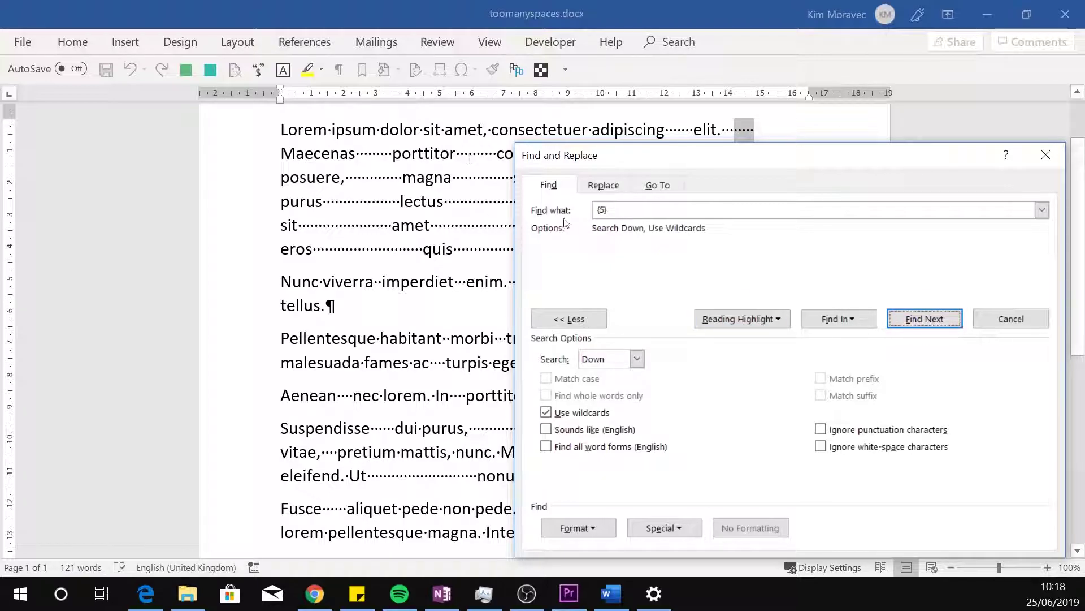
click(603, 185)
Change the pattern to ' {5,15}', replace after Maecenas, then Replace All, declining restart.
click(606, 212)
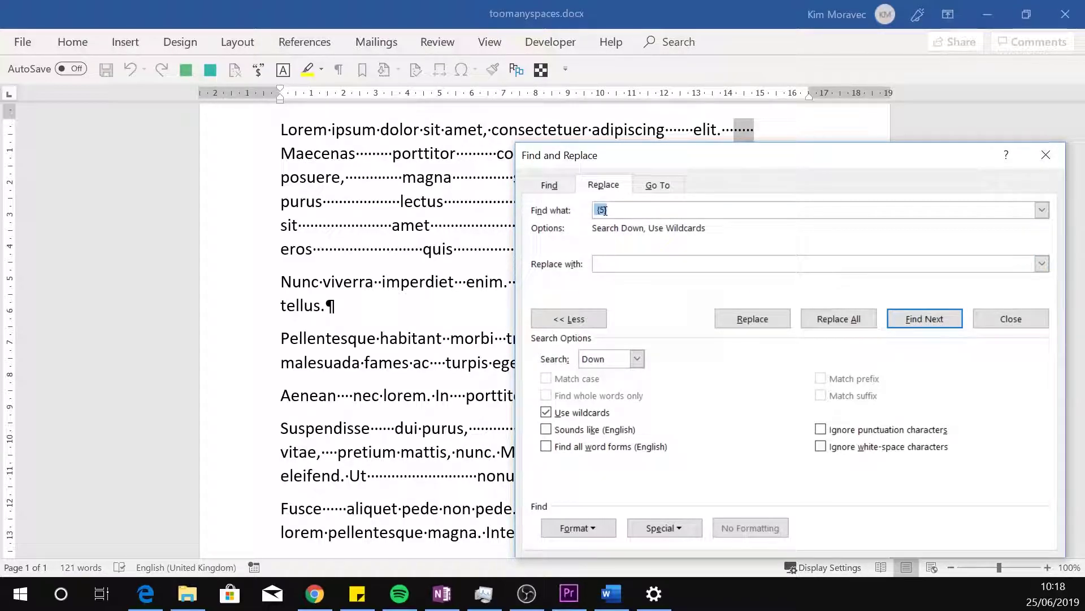
text(,)
key(BackSpace)
click(930, 325)
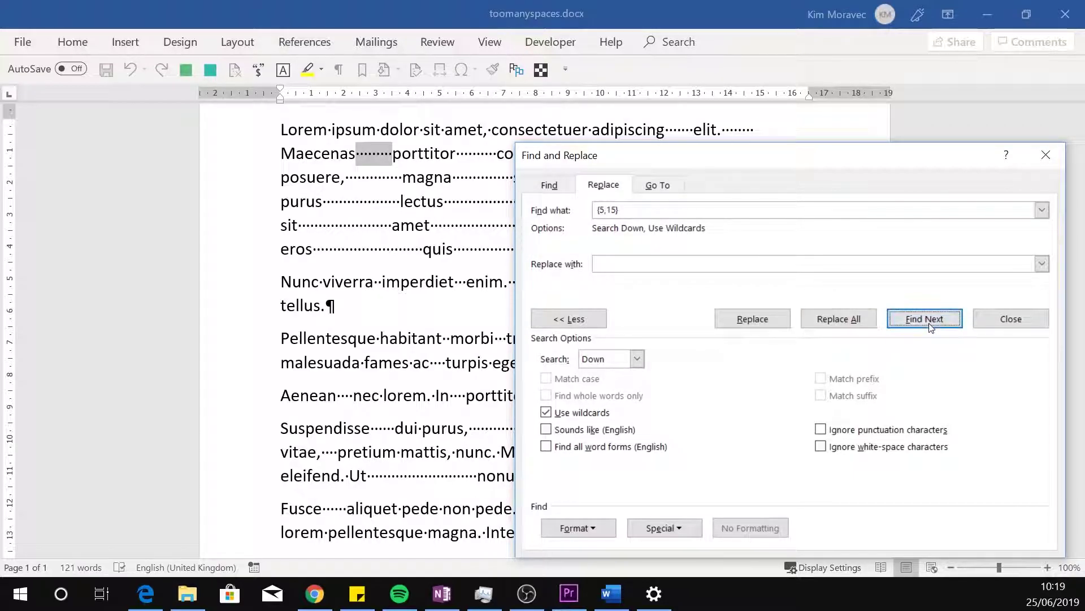
click(751, 320)
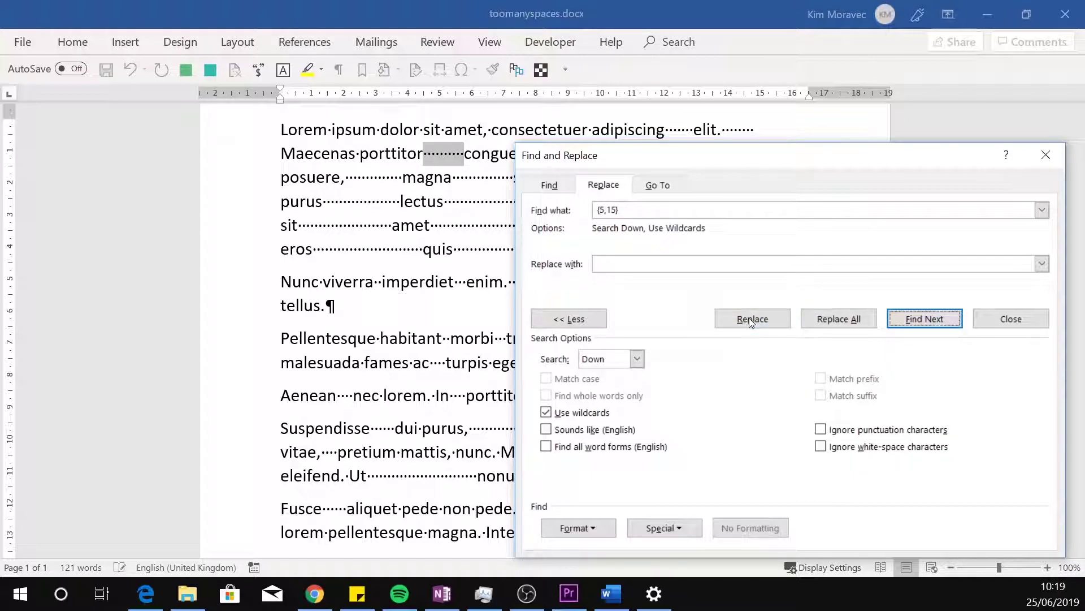
click(838, 319)
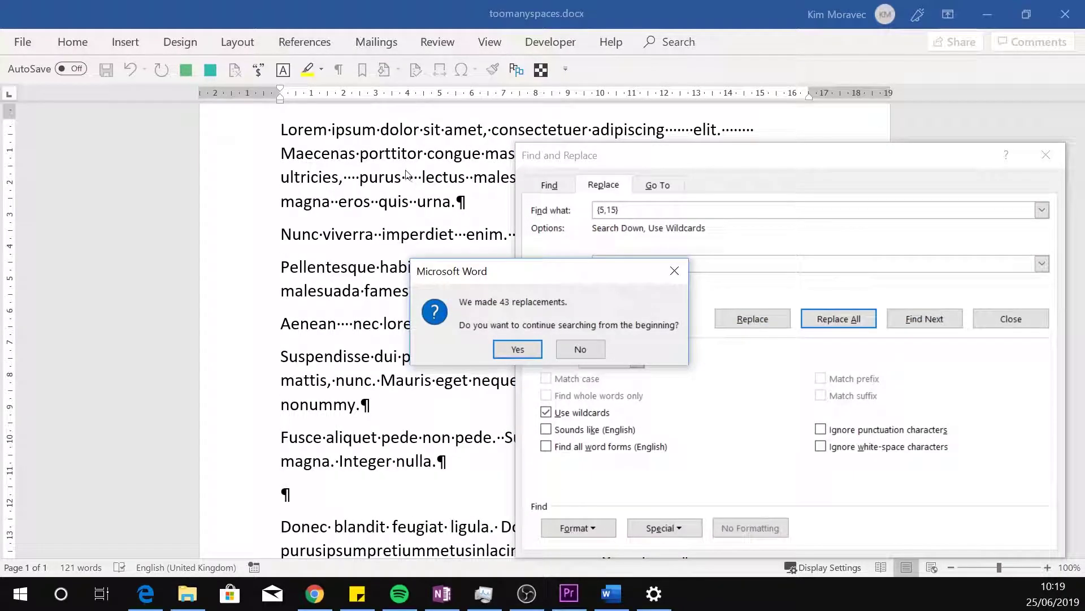
click(572, 348)
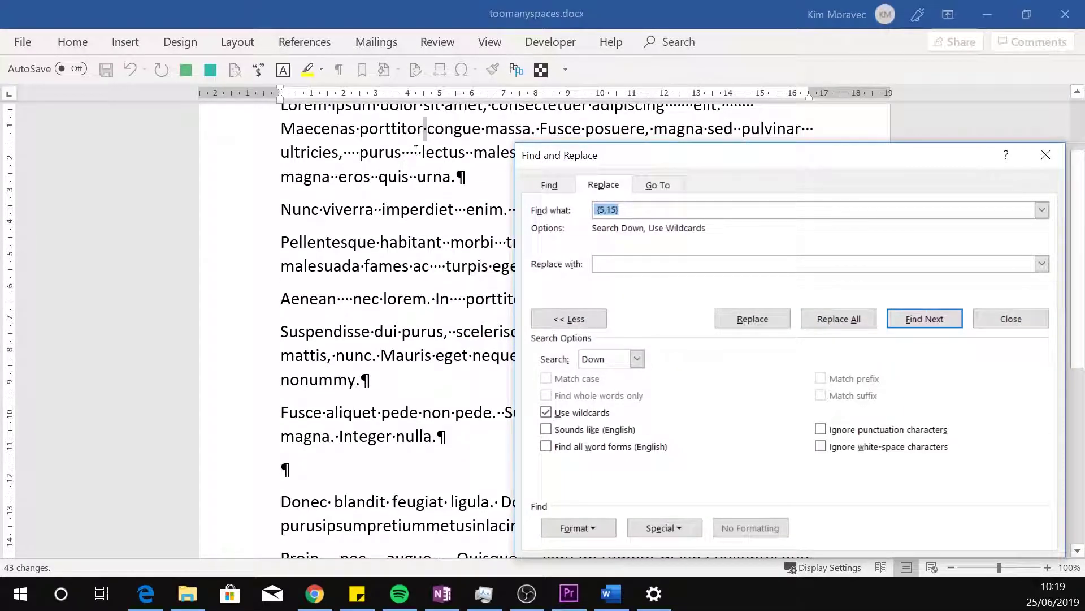
Select the four leftover spaces after purus, then select the pattern's repeat count for retyping.
click(416, 151)
drag(403, 153, 422, 153)
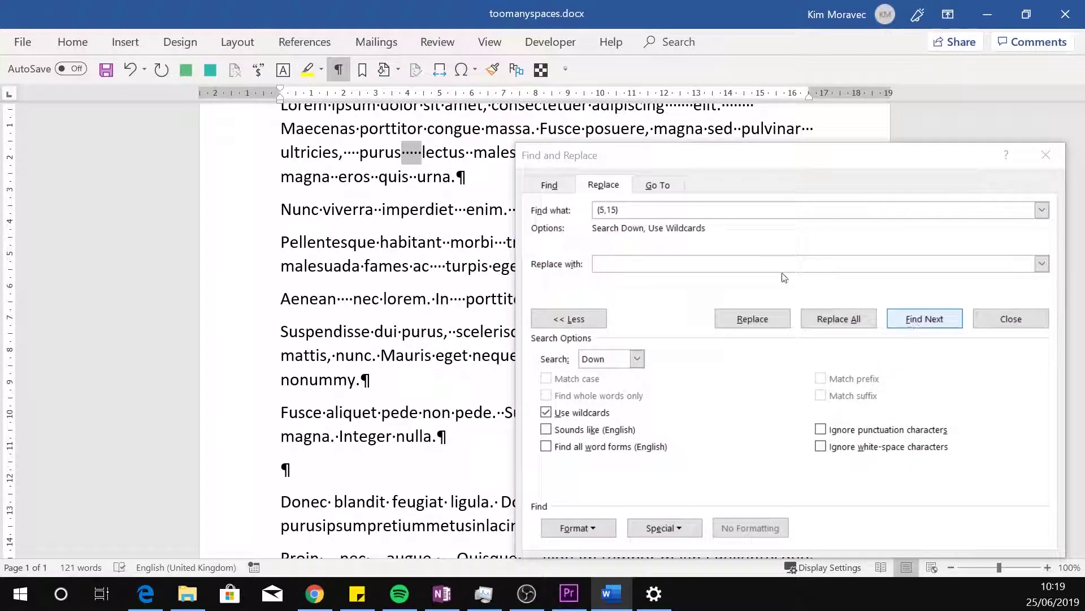
click(619, 209)
click(601, 209)
drag(601, 209, 614, 209)
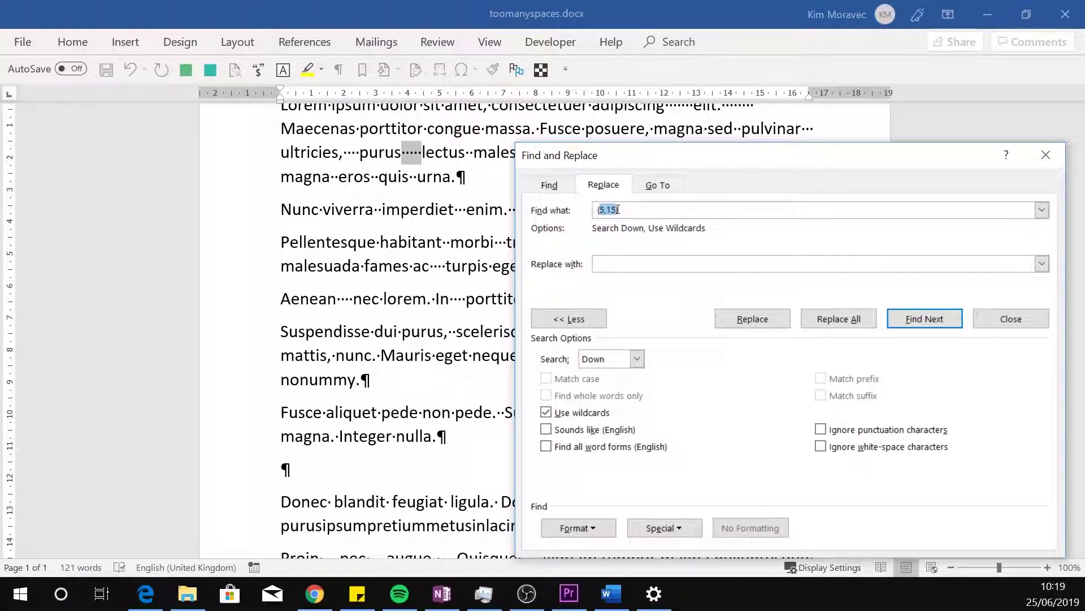
Change the pattern to ' {2,}' and Replace All from the start, making 33 replacements.
text({2)
click(829, 320)
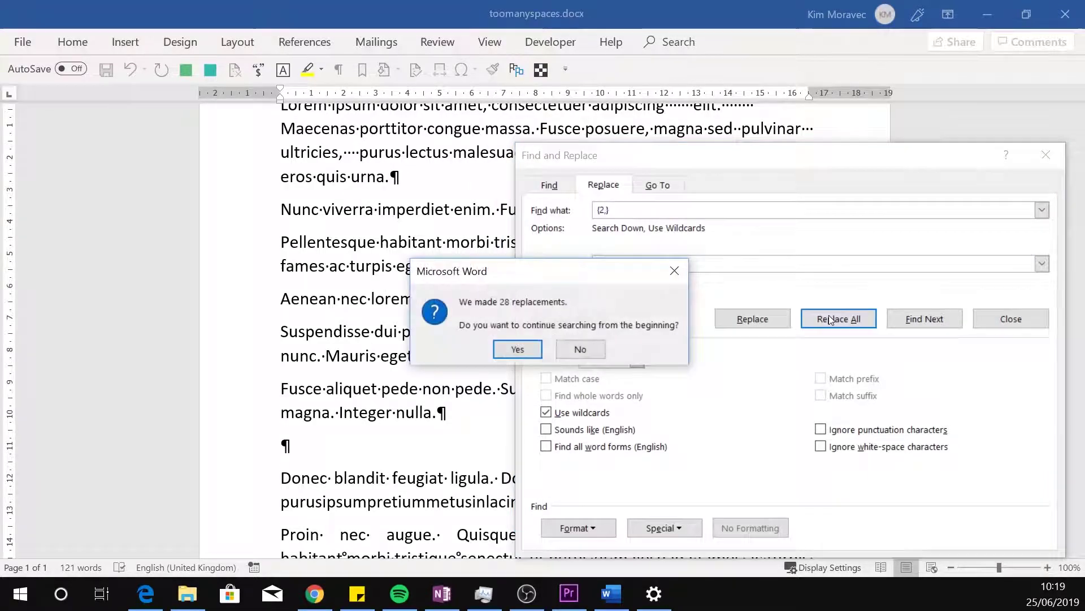
click(522, 351)
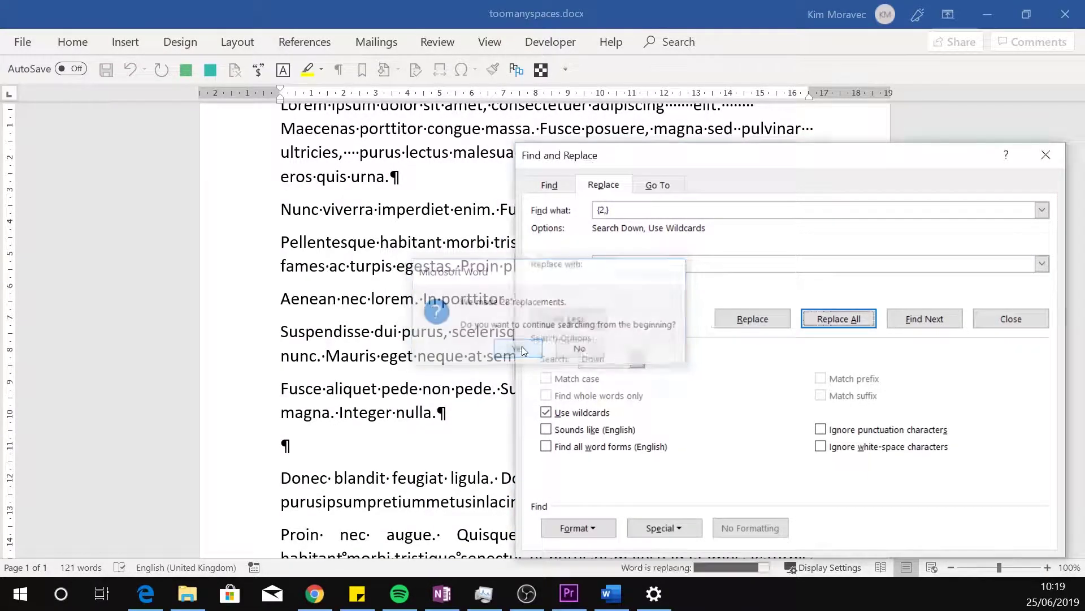
click(546, 339)
scroll(419, 286, up, 2)
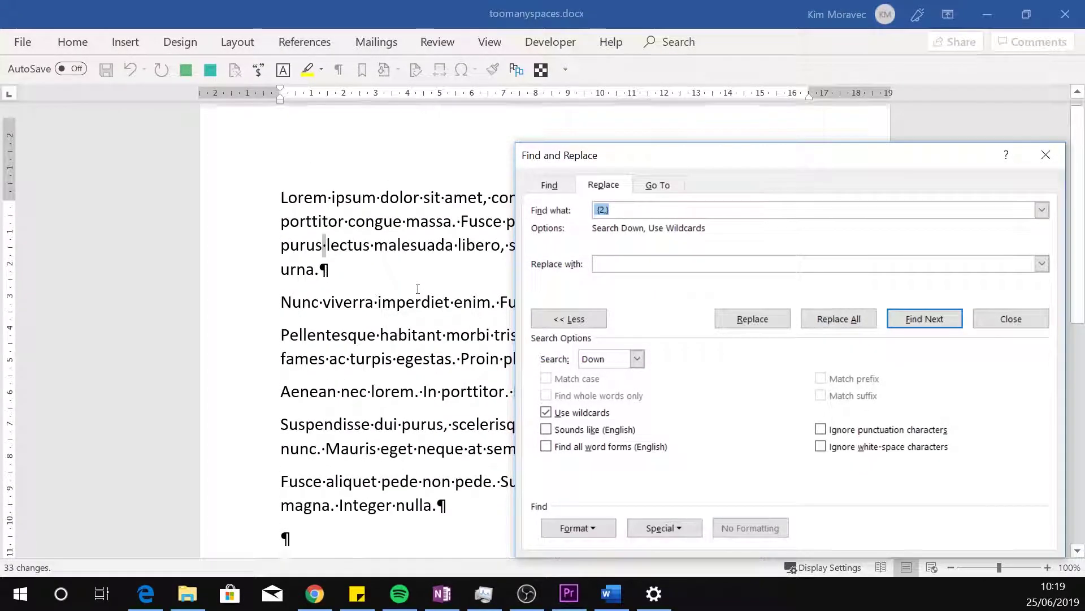
scroll(419, 286, down, 3)
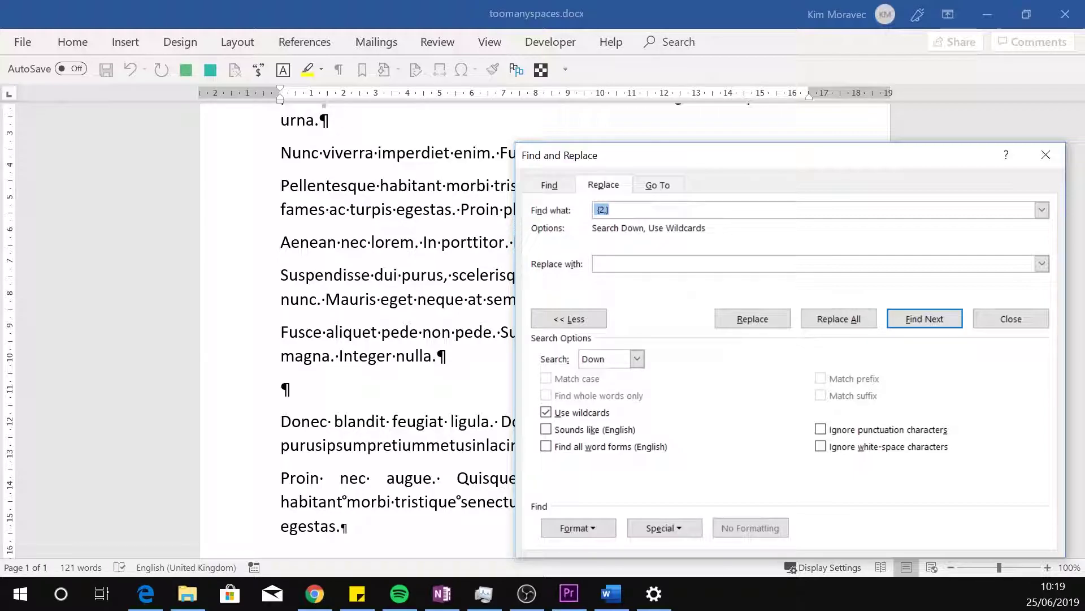
Close Find and Replace and turn off the Show/Hide ¶ formatting marks.
click(998, 321)
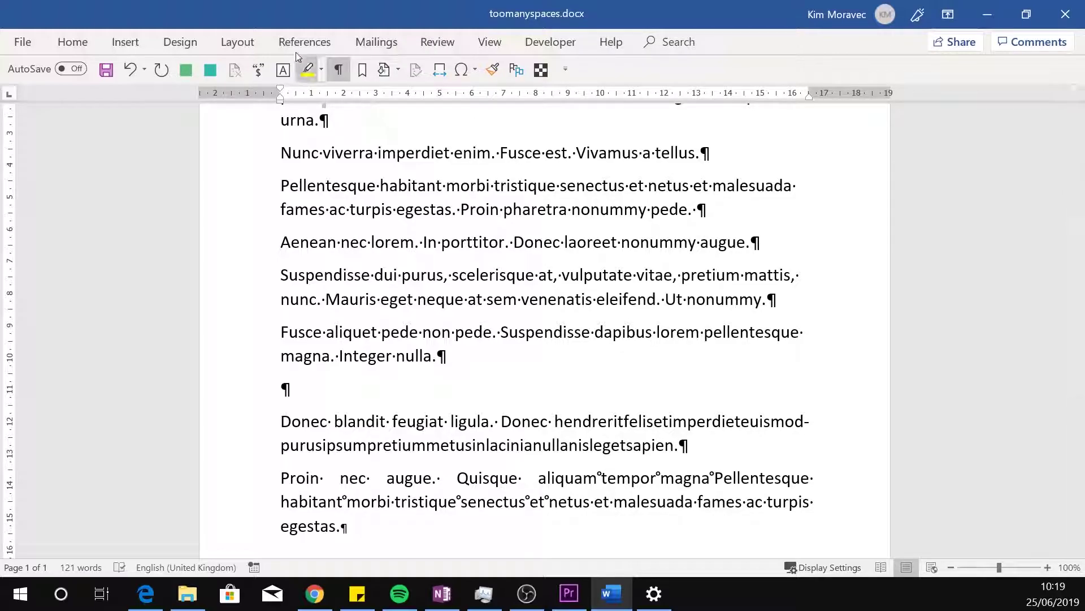
click(338, 69)
scroll(387, 412, up, 5)
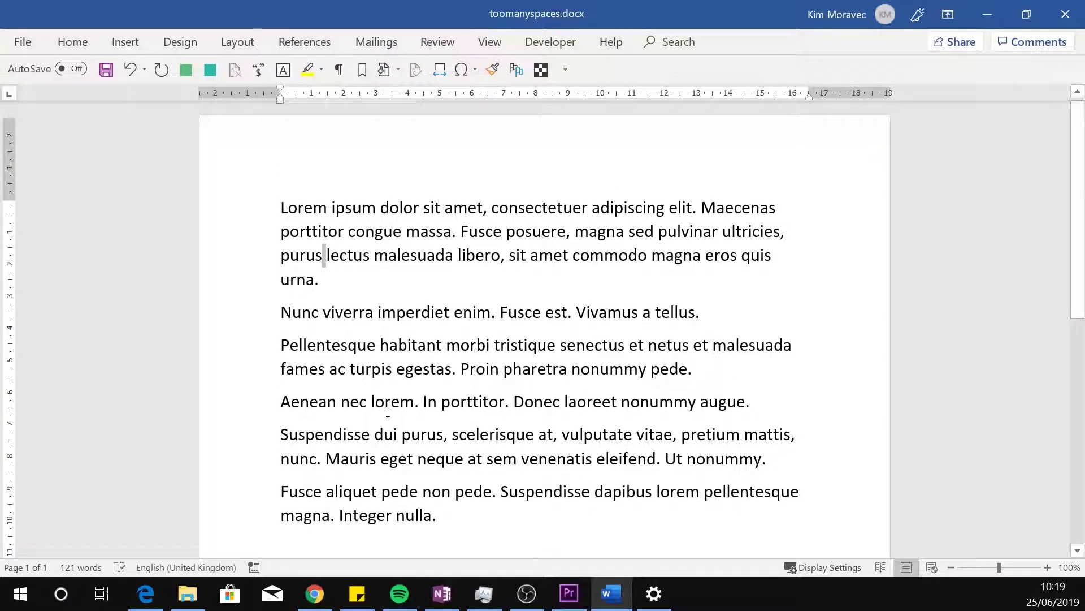